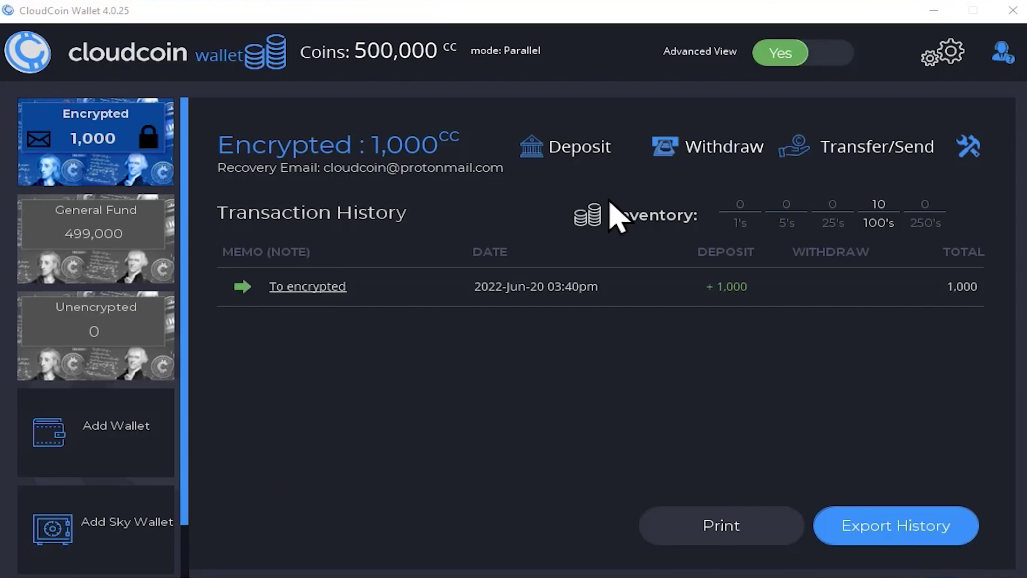
# Step: Switch from CloudCoin Wallet to the Downloads folder holding CloudCoinWallet.exe and the Stuff folder
pyautogui.click(150, 13)
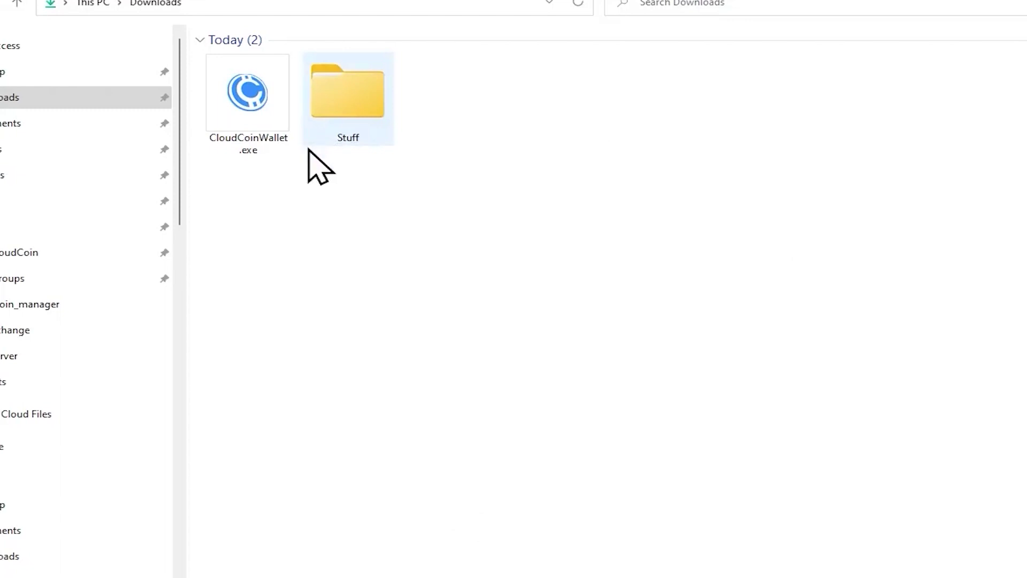
# Step: Run CloudCoinWallet.exe and remove the installed CloudCoin Wallet through its setup wizard
pyautogui.doubleClick(257, 97)
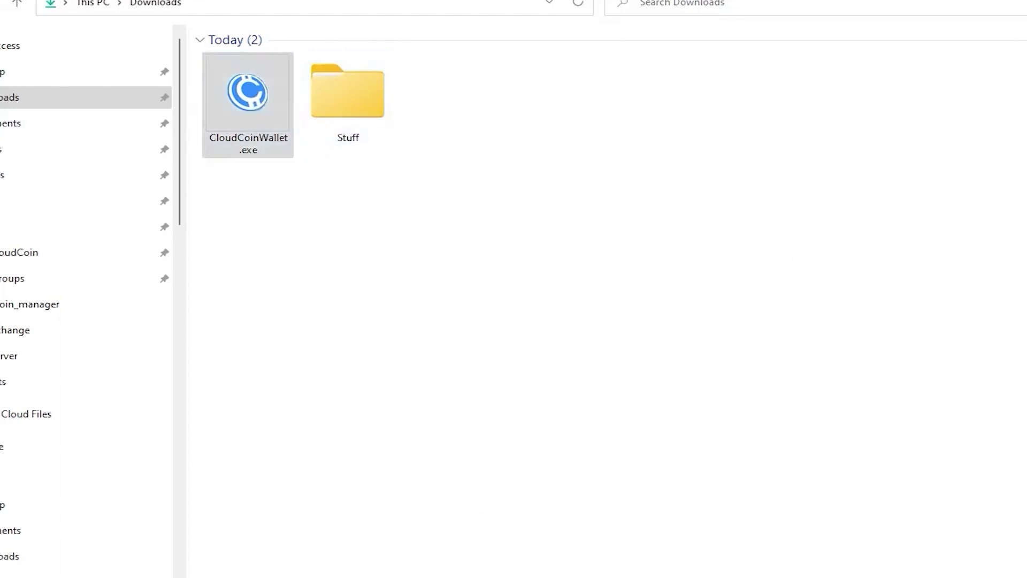
pyautogui.click(556, 394)
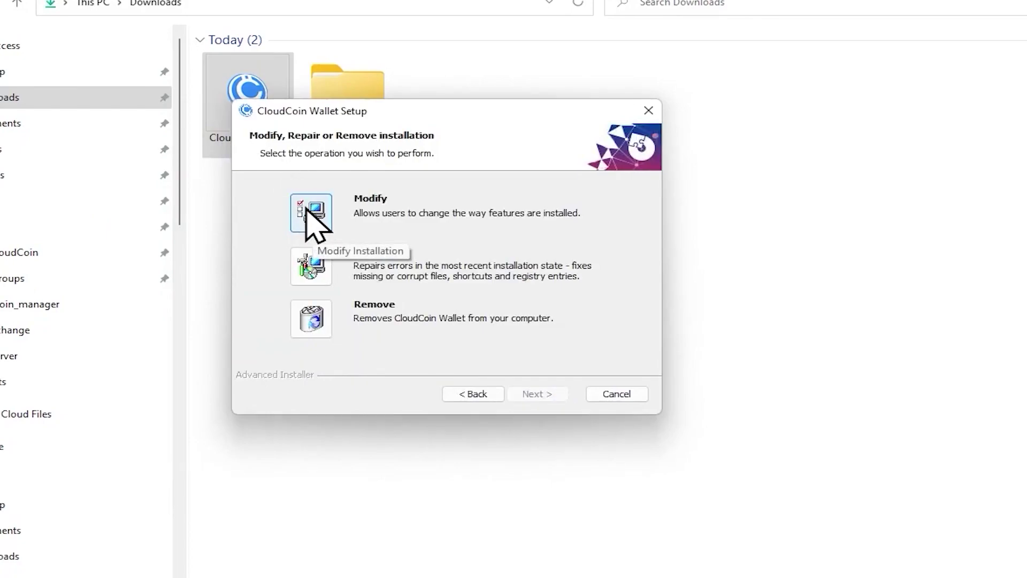
pyautogui.click(310, 320)
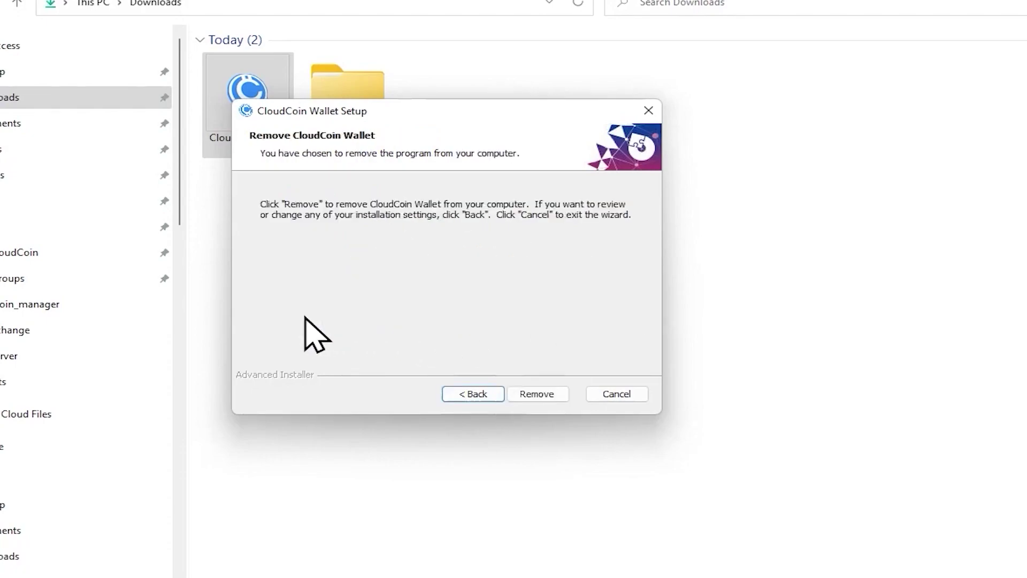
pyautogui.click(537, 393)
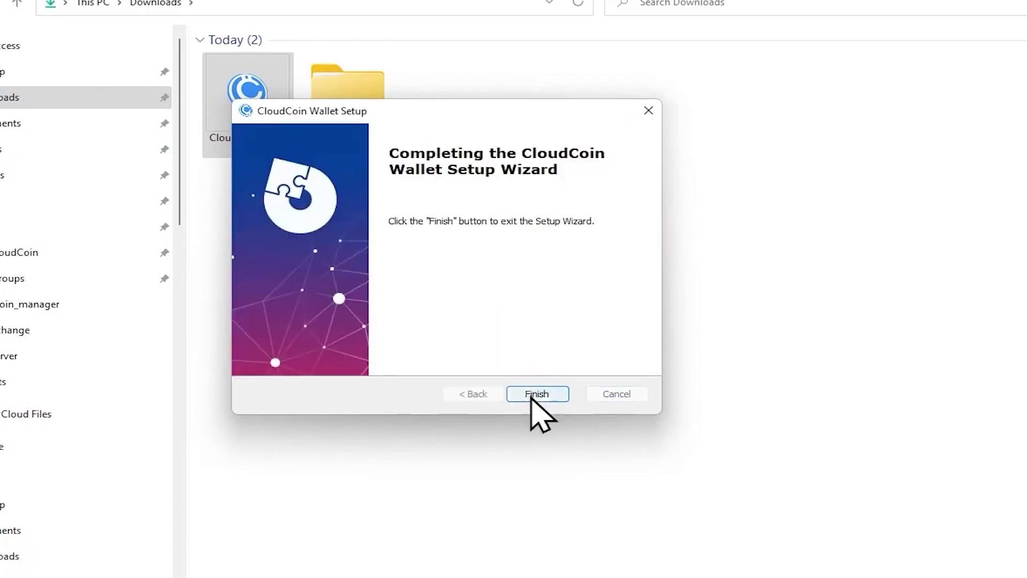
pyautogui.click(536, 394)
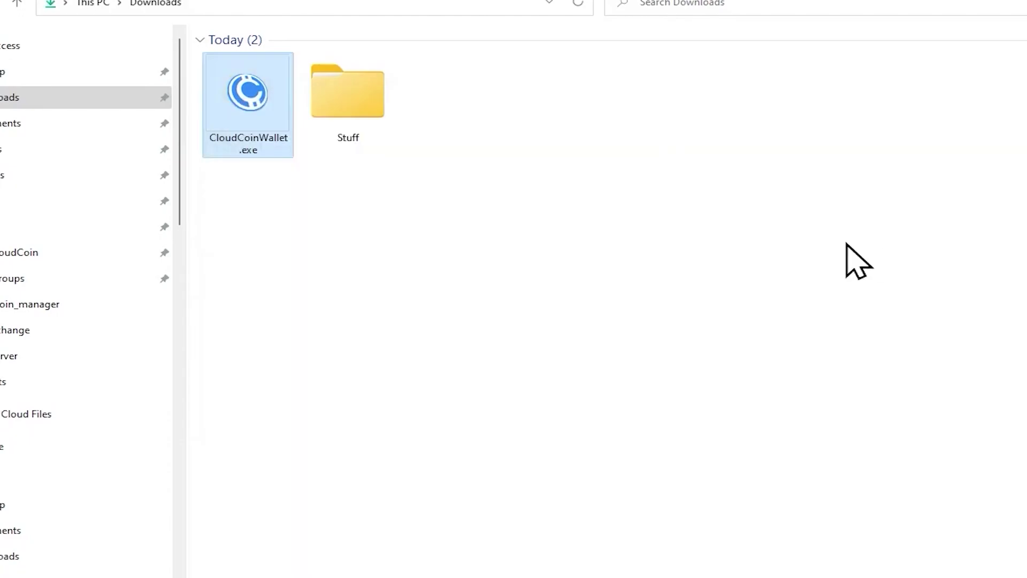
# Step: Reinstall CloudCoin Wallet 4.0.26 into the default Program Files folder and launch it
pyautogui.doubleClick(257, 102)
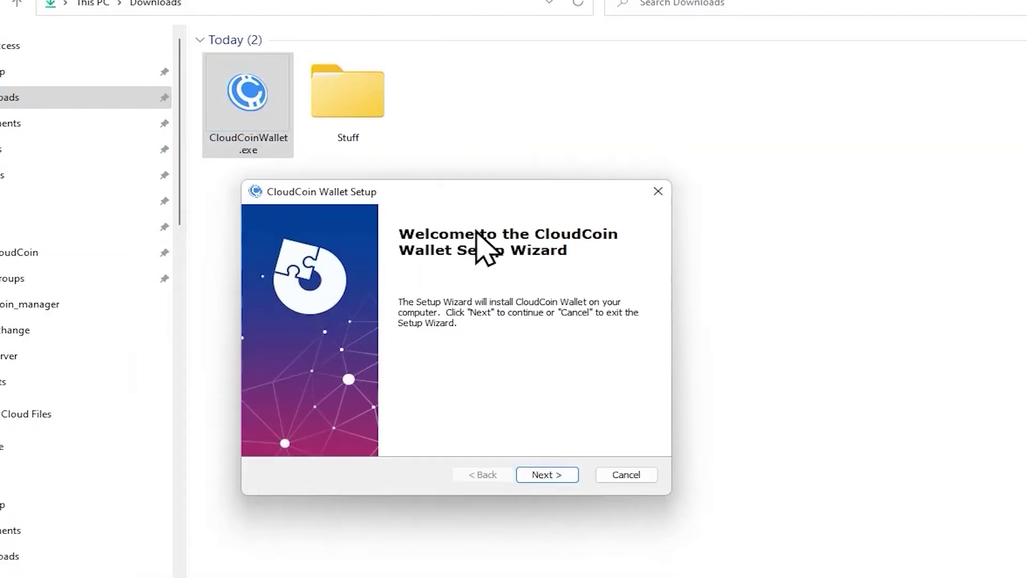
pyautogui.click(543, 474)
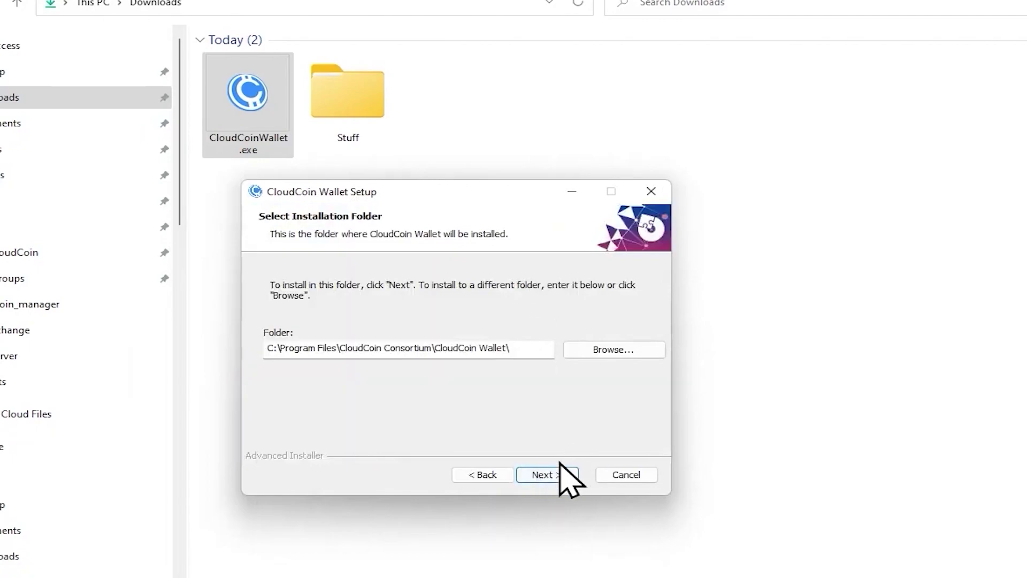
pyautogui.click(554, 474)
pyautogui.click(554, 473)
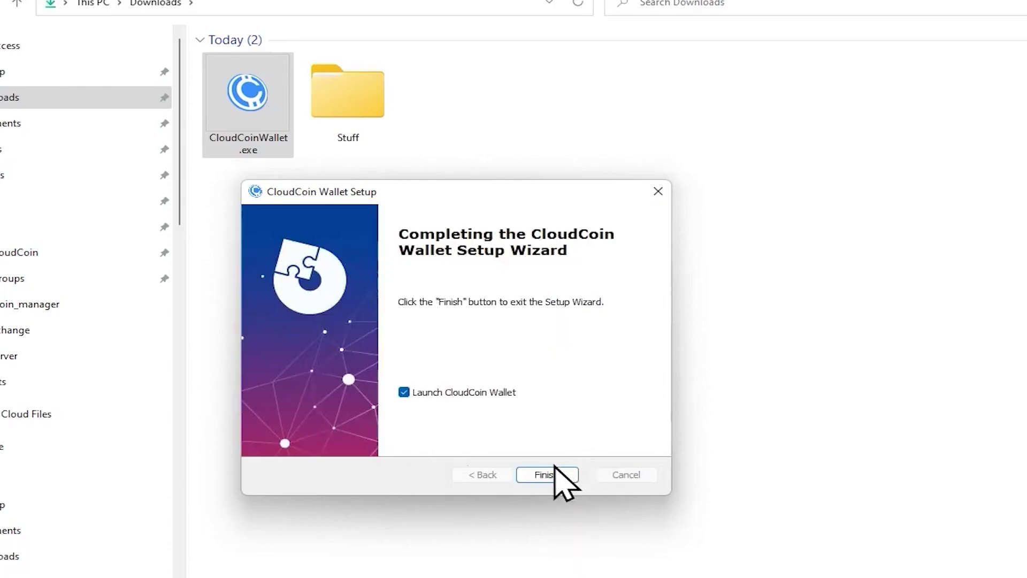
pyautogui.click(554, 477)
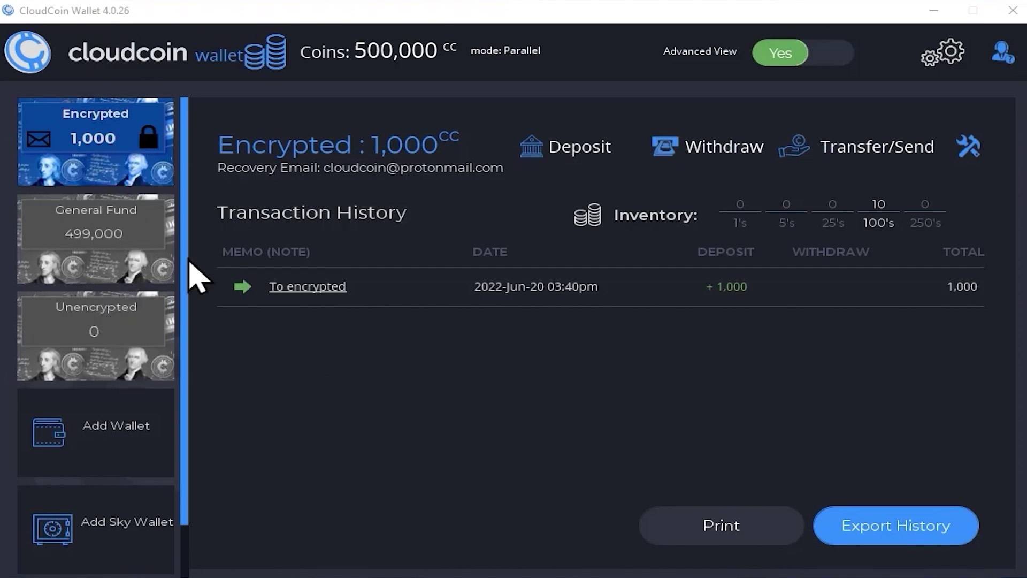
pyautogui.scroll(-2, 160, 408)
pyautogui.scroll(2, 166, 404)
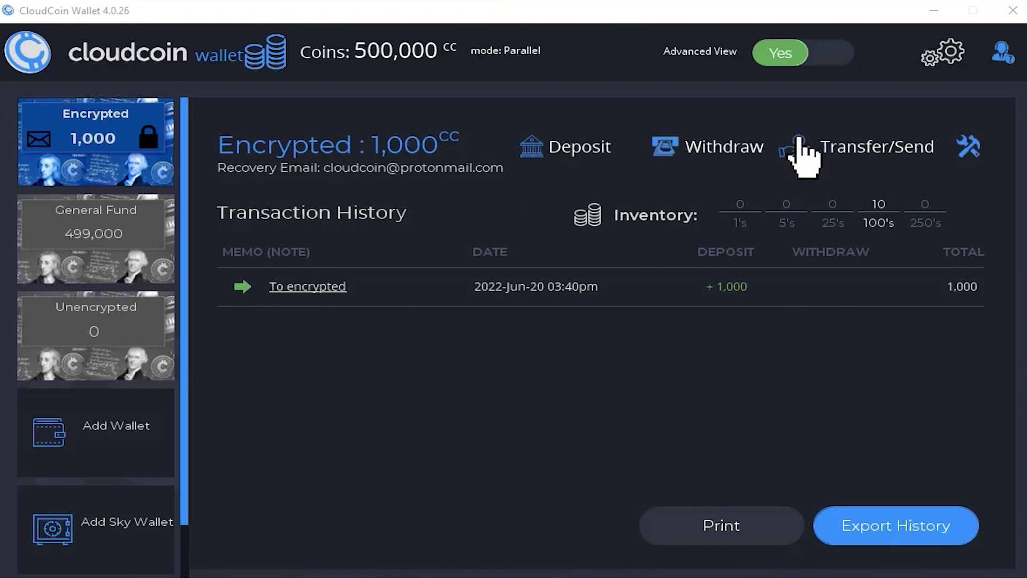
# Step: Transfer all 1,000 CC from the Encrypted wallet to Unencrypted with a memo
pyautogui.click(851, 142)
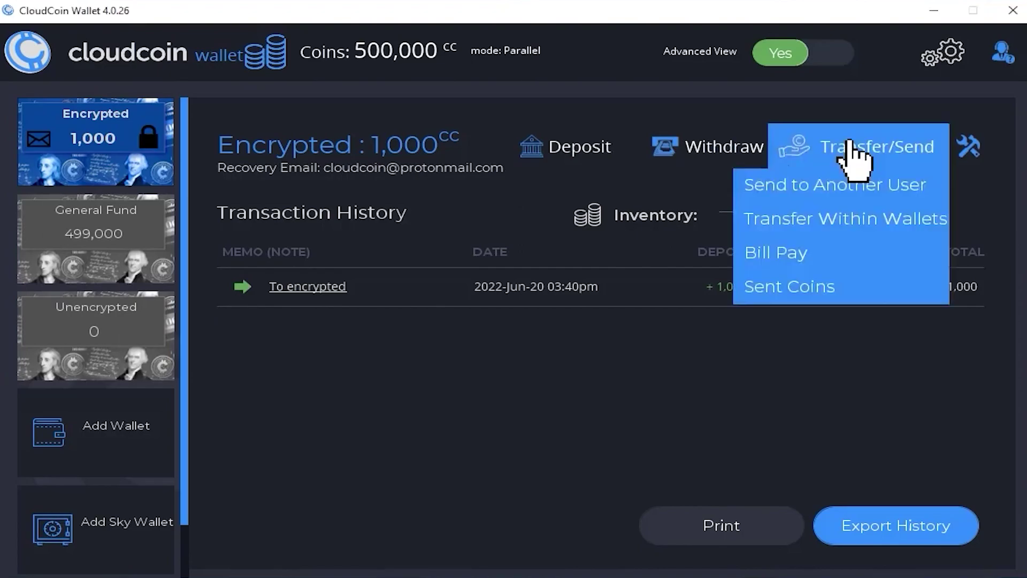
pyautogui.click(853, 228)
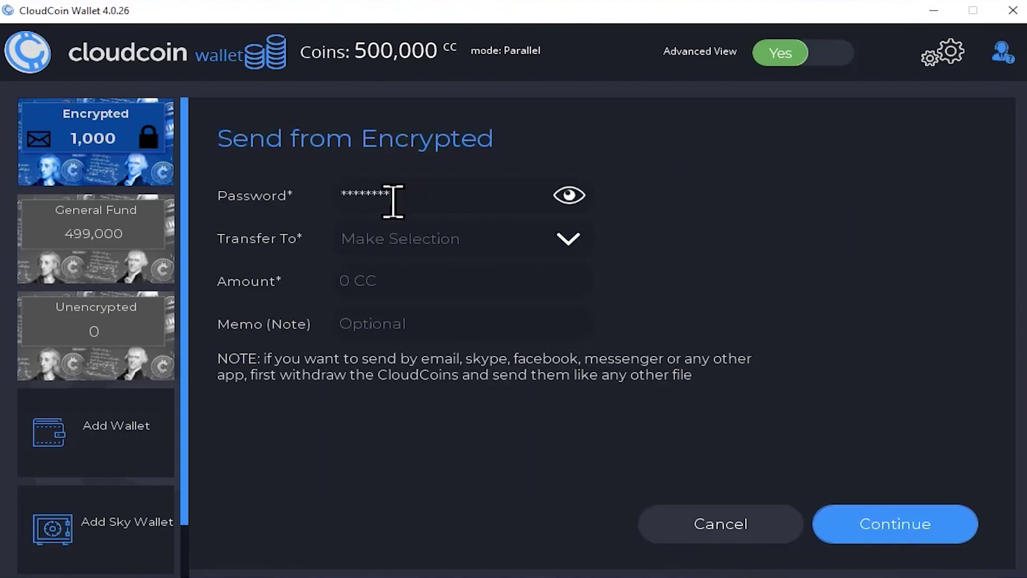
pyautogui.click(428, 239)
pyautogui.click(425, 318)
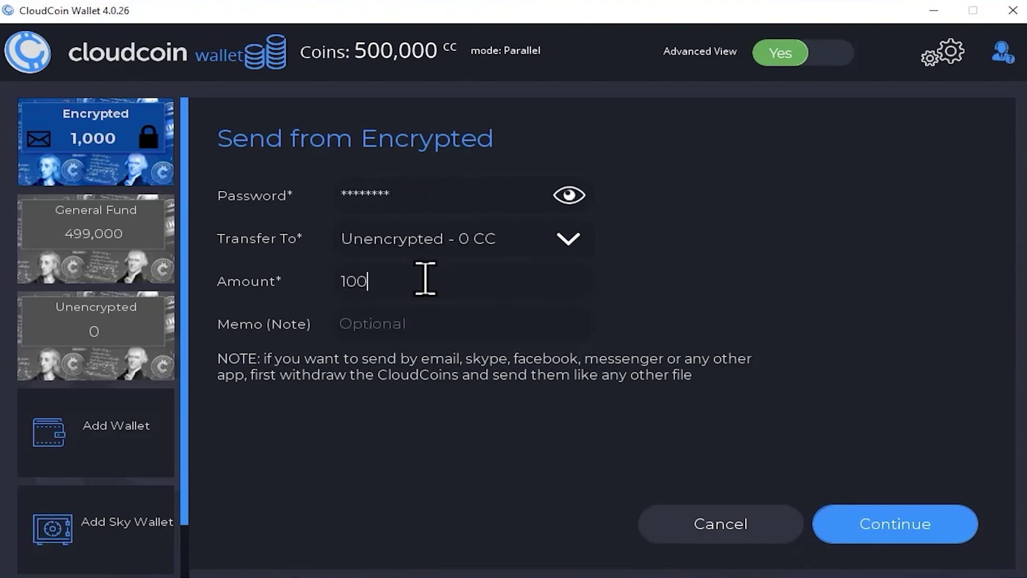
pyautogui.click(431, 321)
pyautogui.click(878, 531)
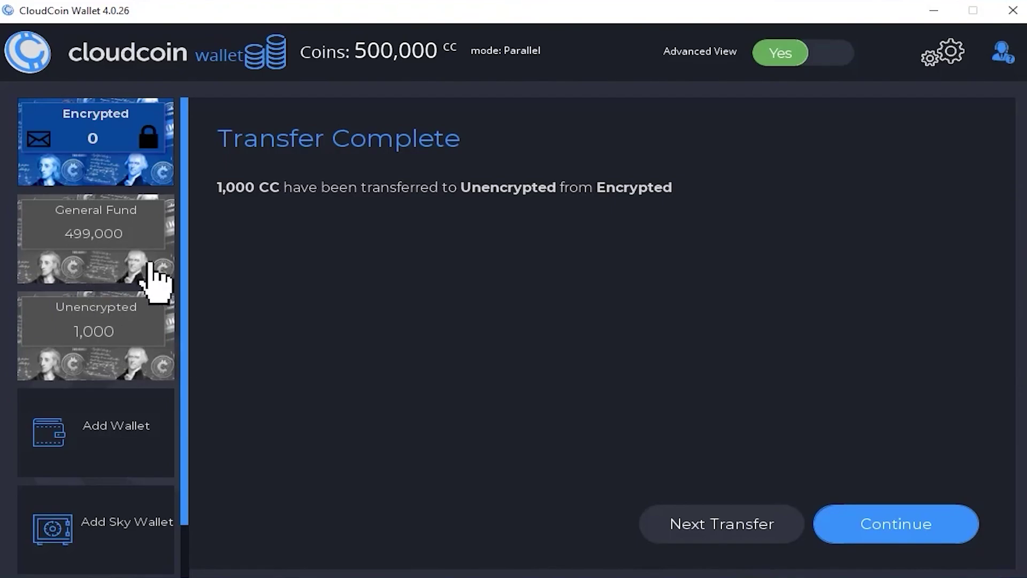
# Step: Health-check the General Fund wallet, confirming all 499,000 coins are authentic
pyautogui.click(82, 252)
pyautogui.moveTo(970, 157)
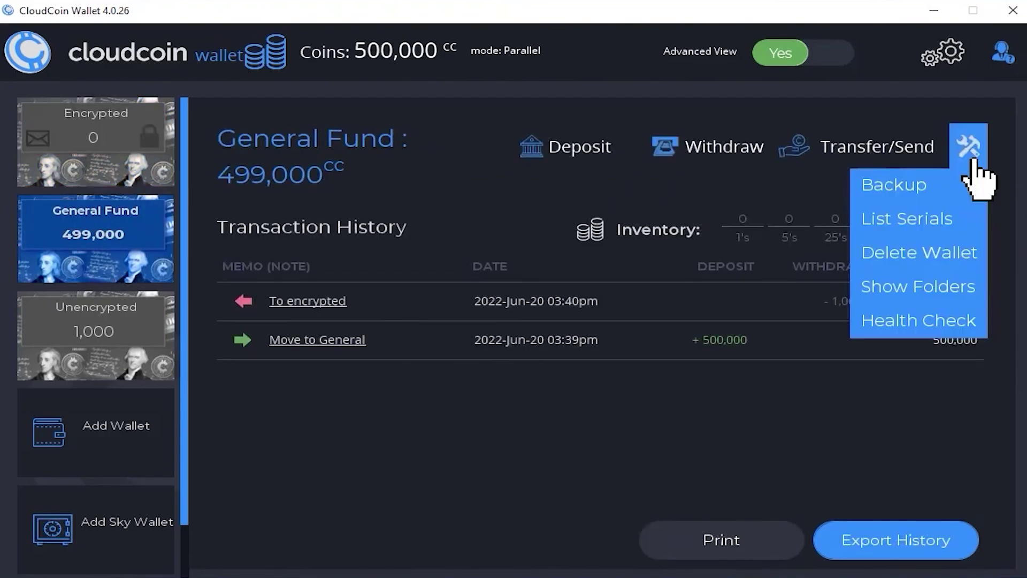
pyautogui.click(936, 330)
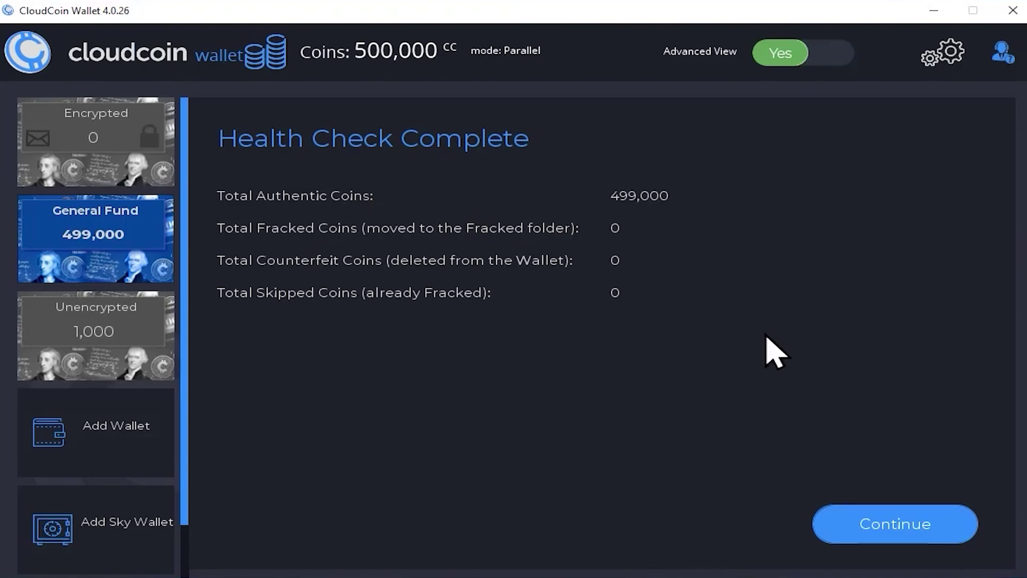
# Step: Select the Unencrypted wallet and open its Fix Fracked page
pyautogui.click(942, 58)
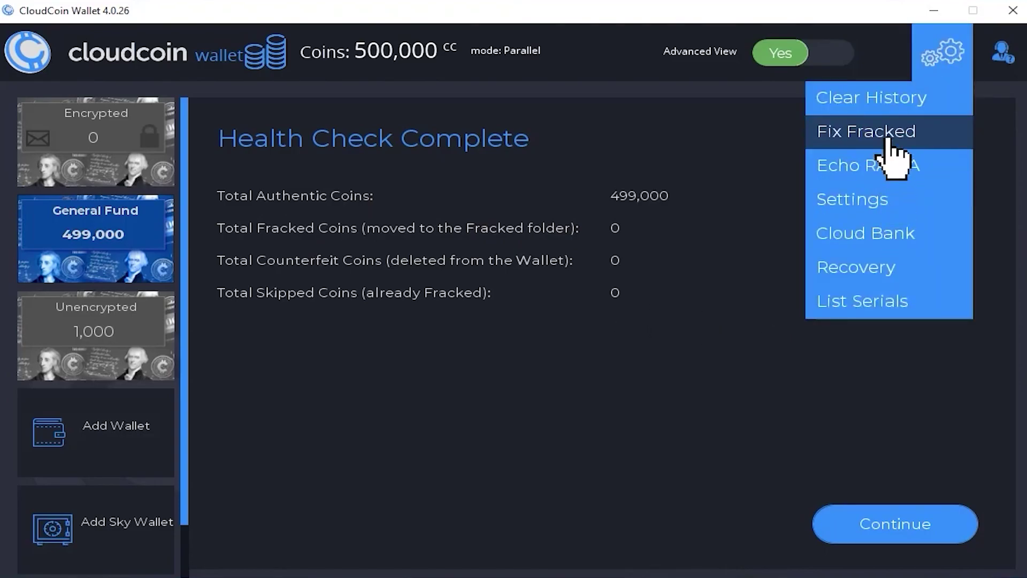
pyautogui.click(86, 350)
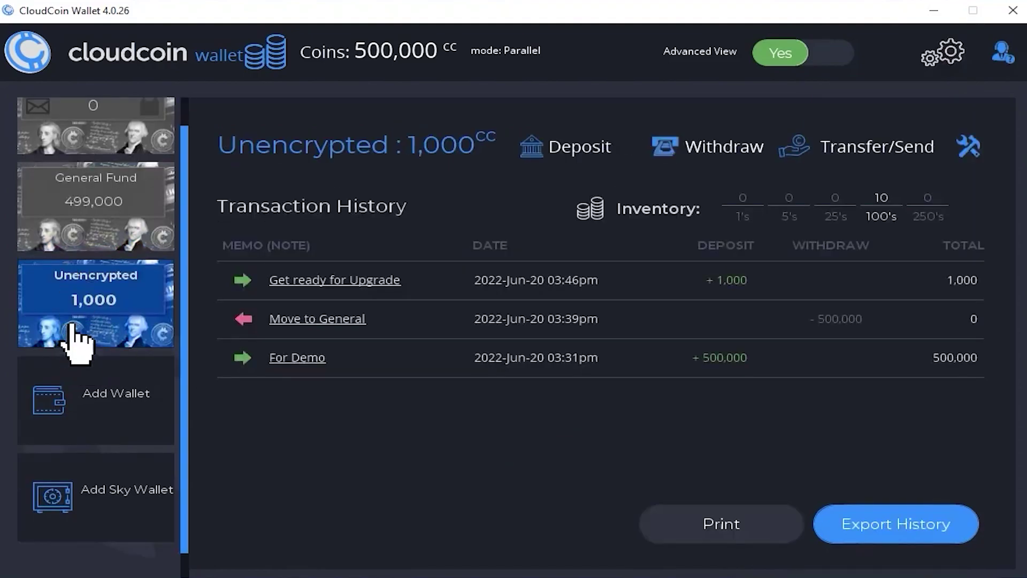
pyautogui.click(958, 58)
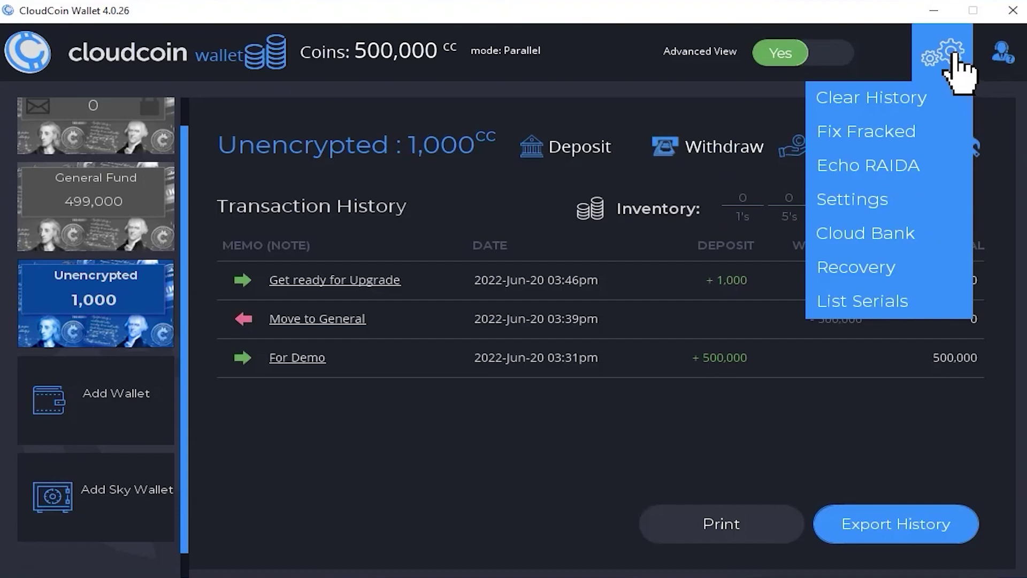
pyautogui.click(903, 133)
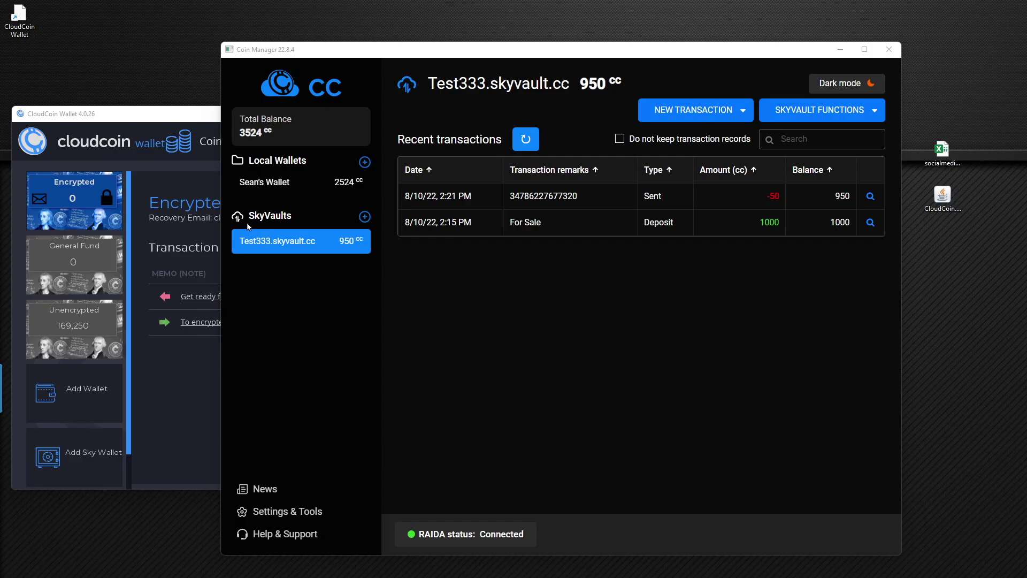
# Step: Bring CloudCoin Wallet in front of Coin Manager, showing Unencrypted at 169,250 CC
pyautogui.click(170, 114)
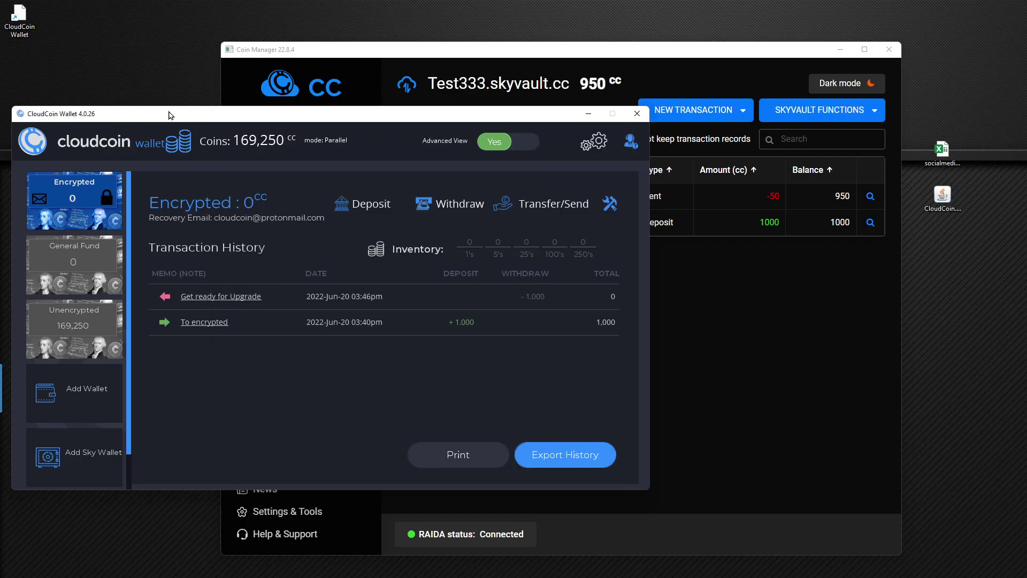
pyautogui.click(637, 56)
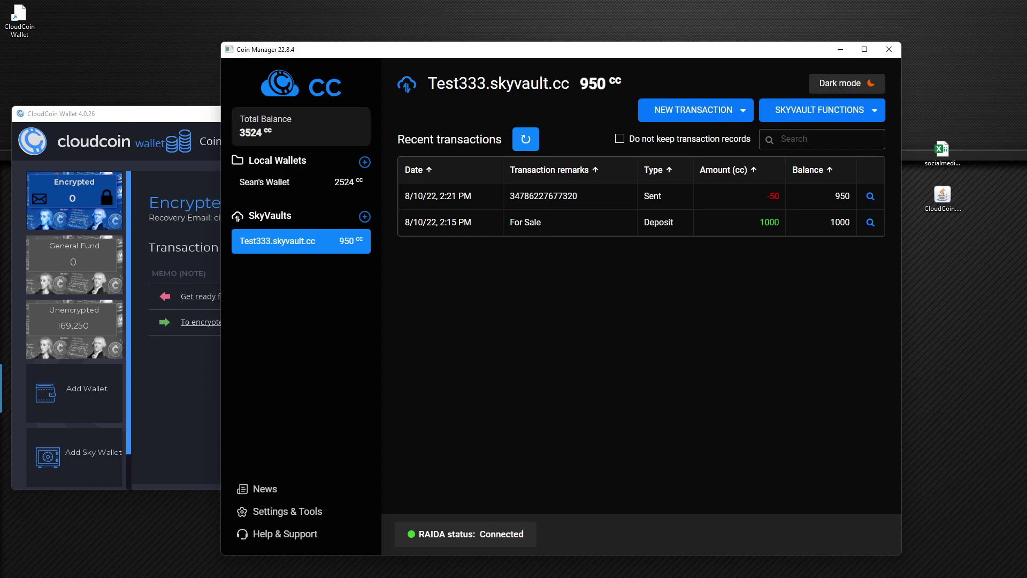
pyautogui.click(80, 323)
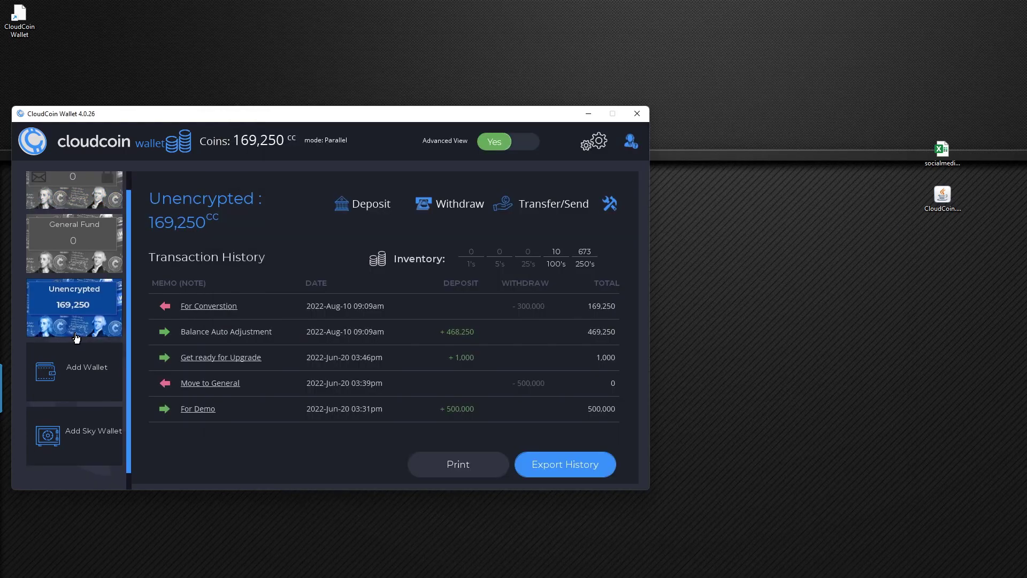
# Step: Withdraw 100,000 CC to Downloads with memo 'for future conversion', then switch to the browser
pyautogui.click(455, 210)
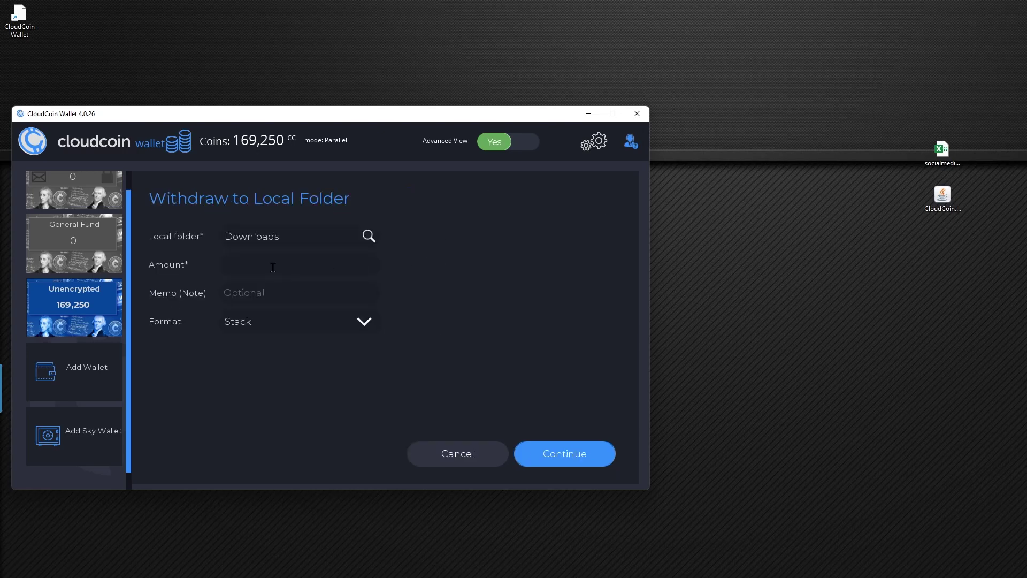
pyautogui.write('100000')
pyautogui.click(270, 285)
pyautogui.write('for future conversion')
pyautogui.click(557, 454)
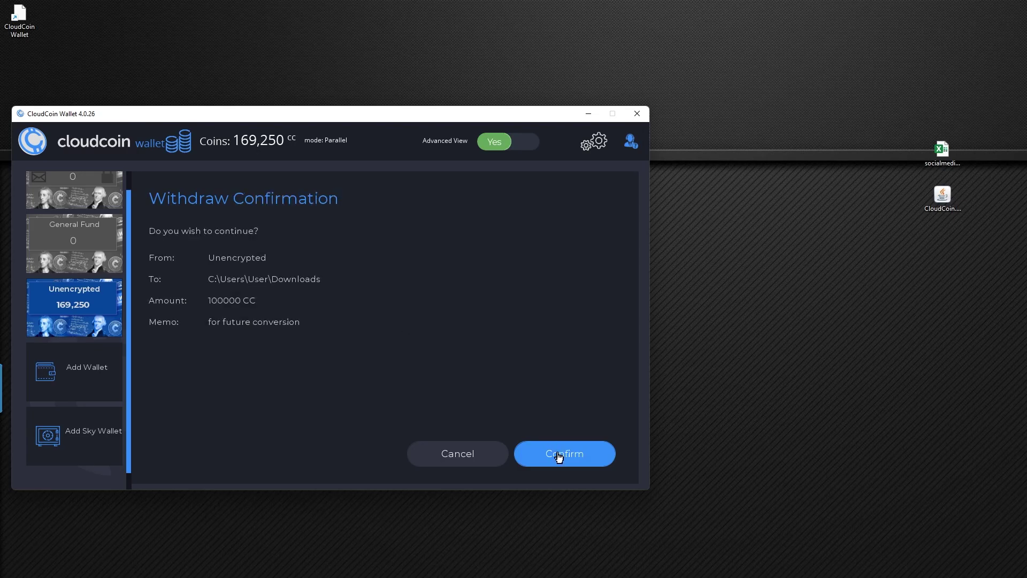
pyautogui.click(558, 455)
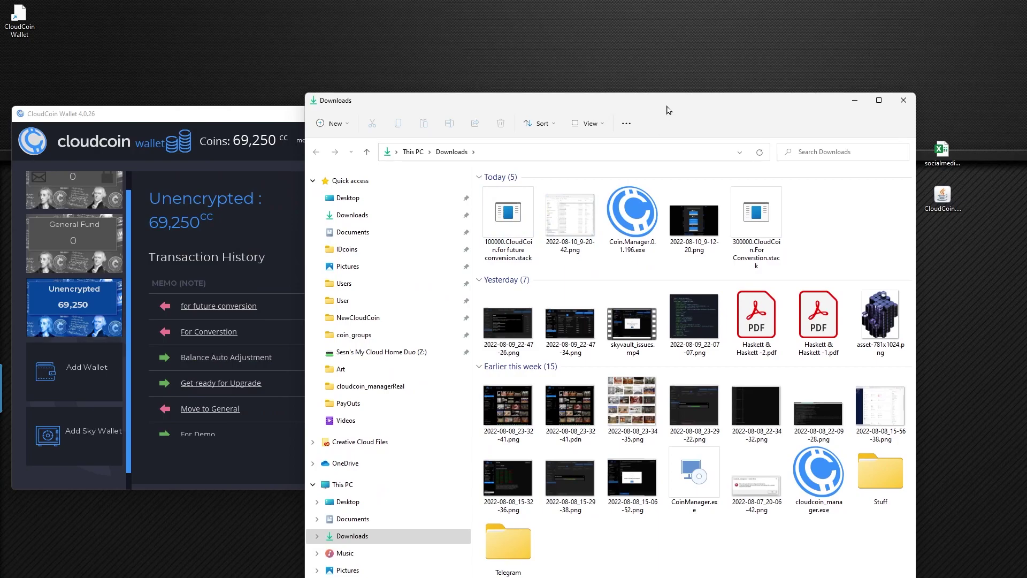
pyautogui.moveTo(669, 105); pyautogui.dragTo(0, 101)
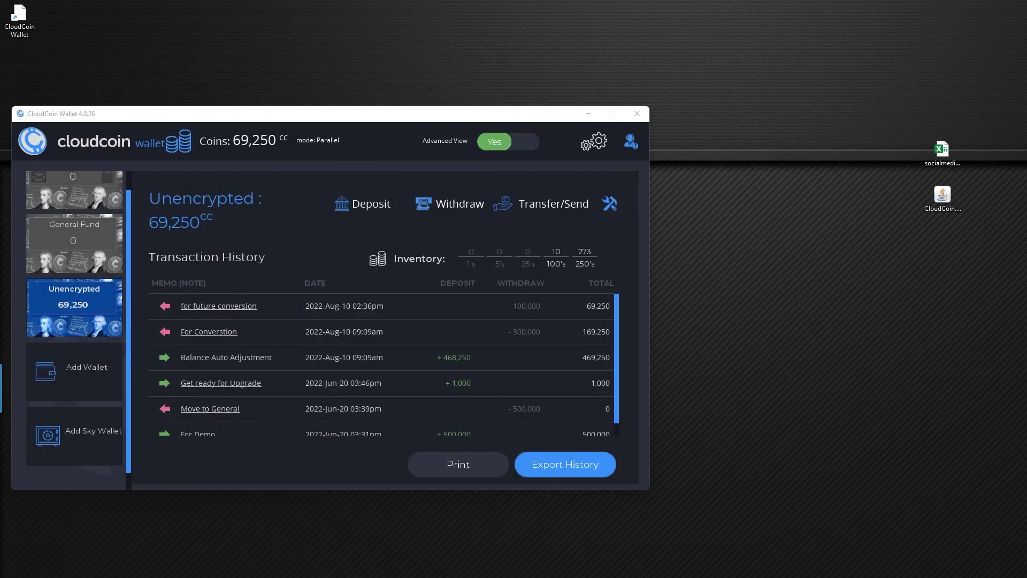
pyautogui.hotkey('alt', 'Tab')
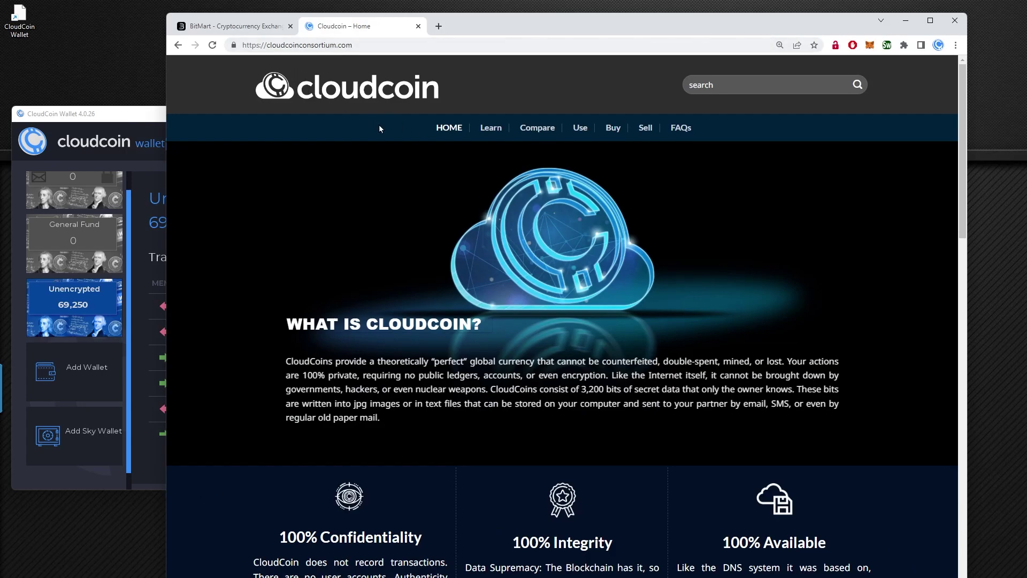
# Step: Download and run the BETA COIN MANAGER (UPGRADED CLOUDCOIN) installer from the site's Use page
pyautogui.click(578, 131)
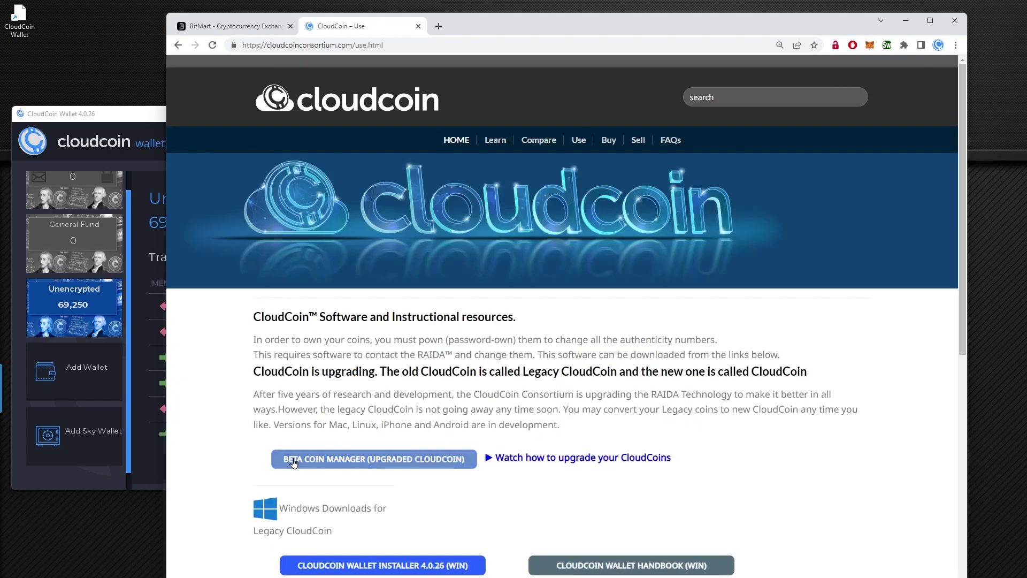
pyautogui.click(390, 467)
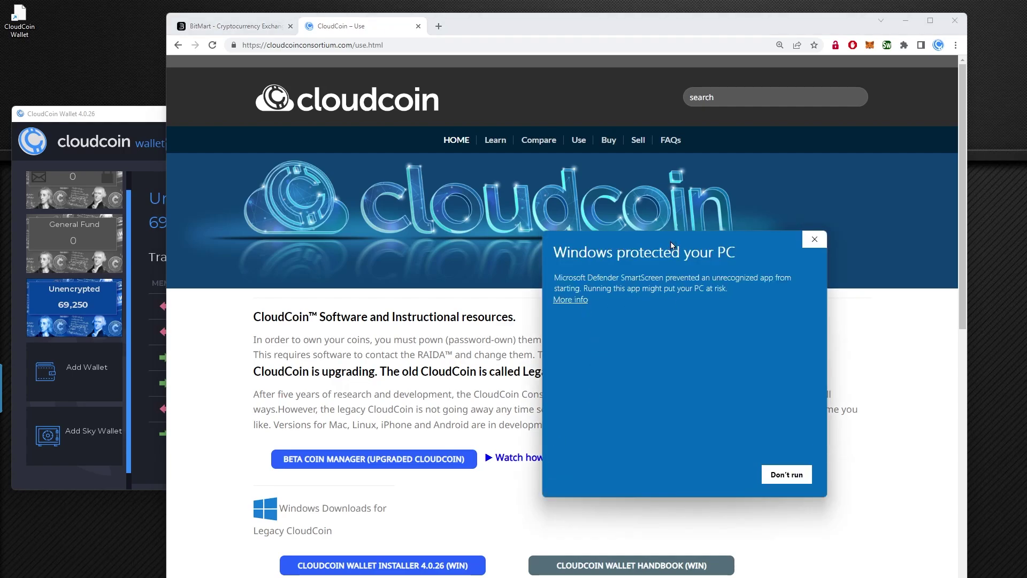
# Step: Let the Coin Manager installer run past SmartScreen, then close the prematurely ended setup
pyautogui.moveTo(671, 241); pyautogui.dragTo(524, 198)
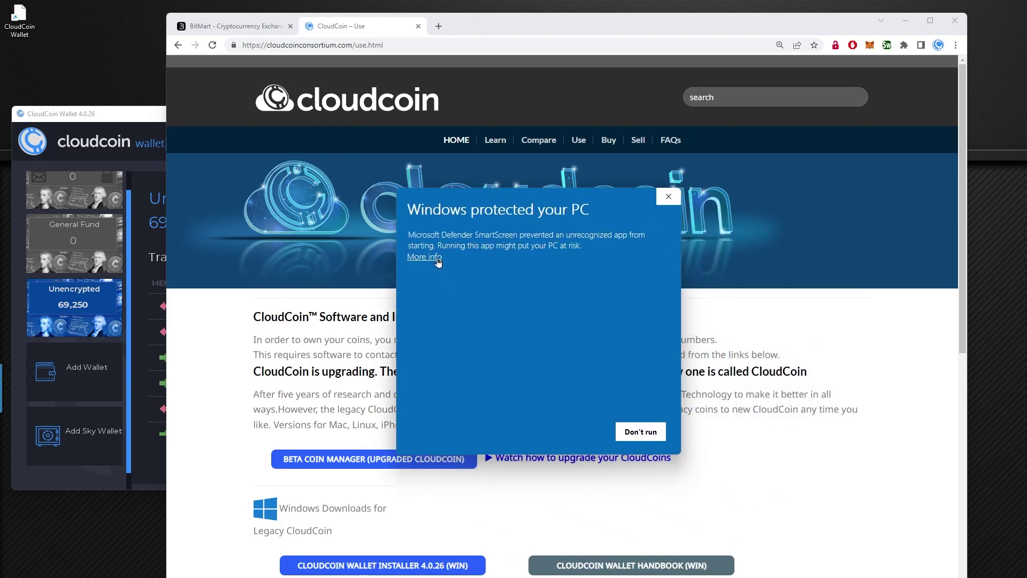
pyautogui.click(437, 258)
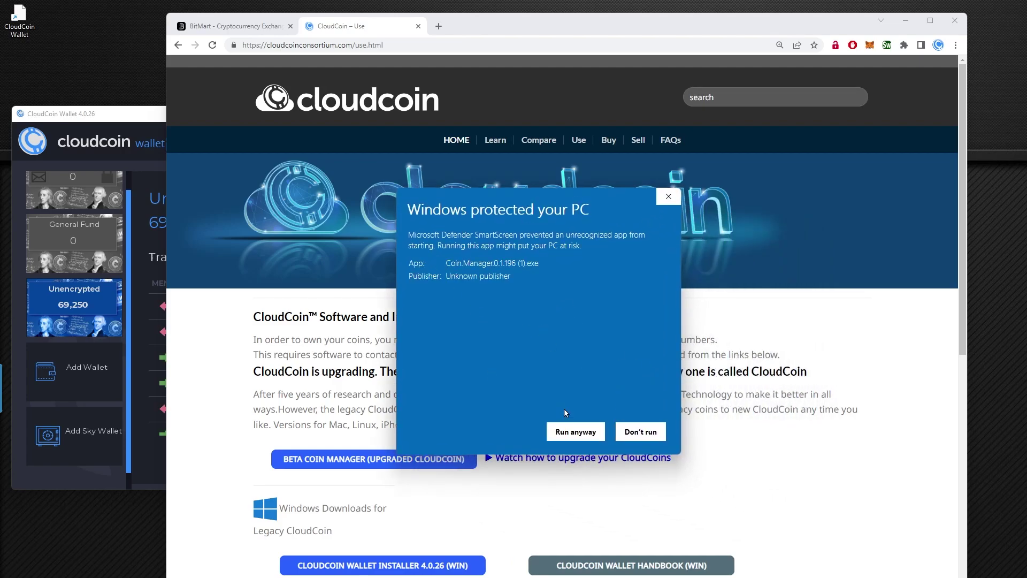
pyautogui.click(573, 431)
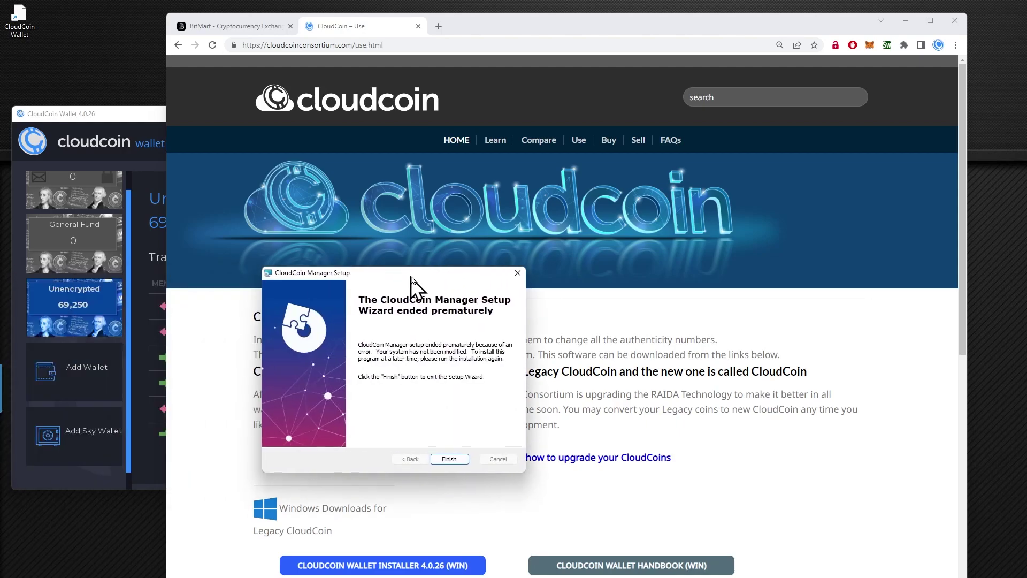
pyautogui.press('Return')
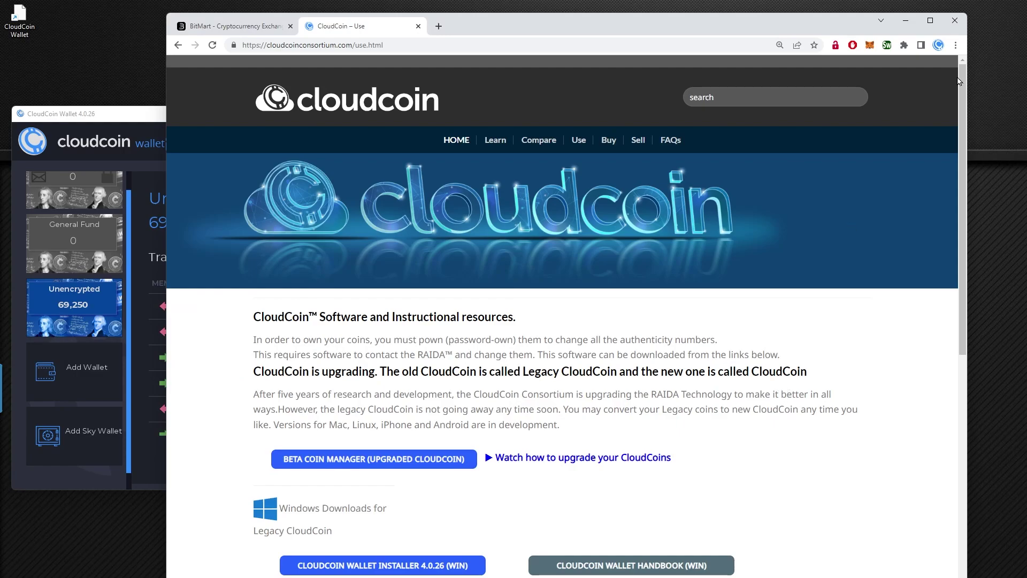
# Step: Launch Coin Manager from Start and accept its disclaimer to reach the News Feed
pyautogui.click(908, 24)
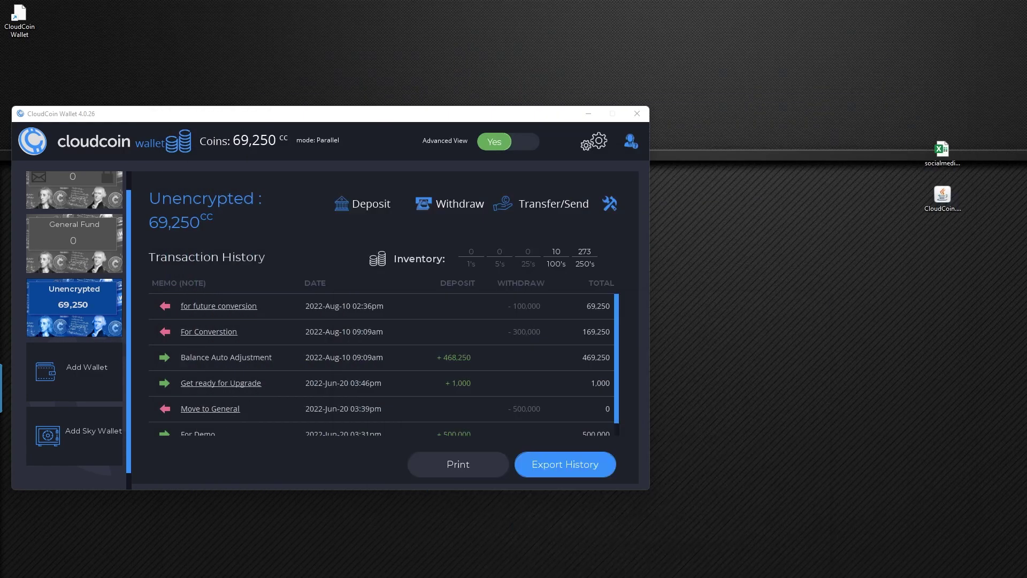
pyautogui.press('super')
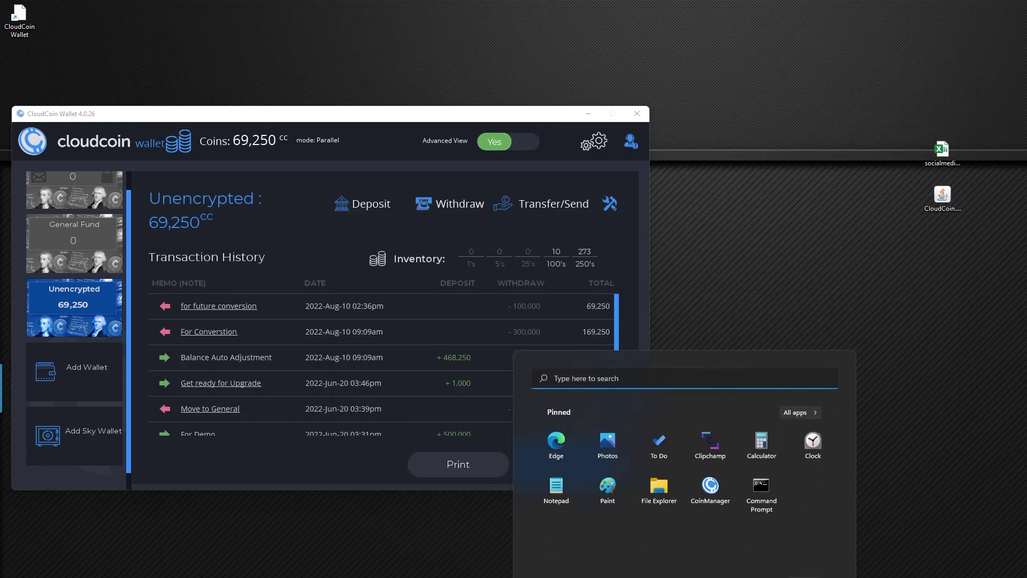
pyautogui.click(715, 491)
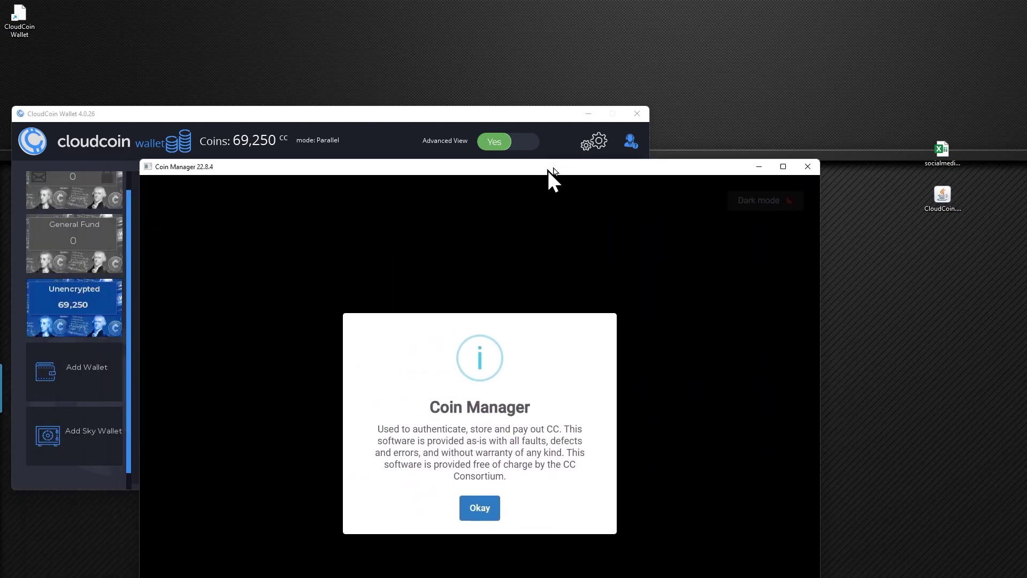
pyautogui.moveTo(550, 179); pyautogui.dragTo(626, 120)
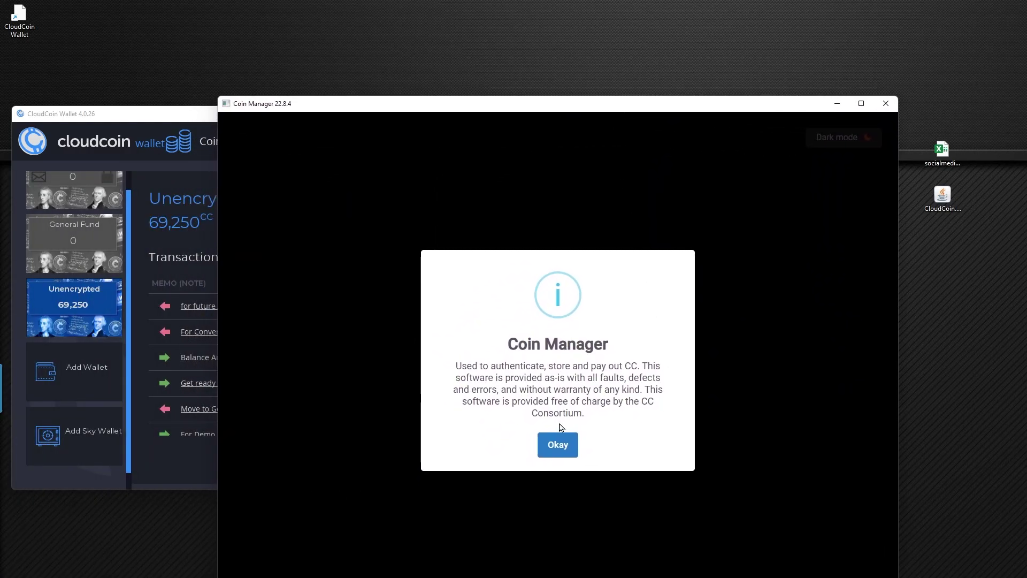
pyautogui.click(562, 447)
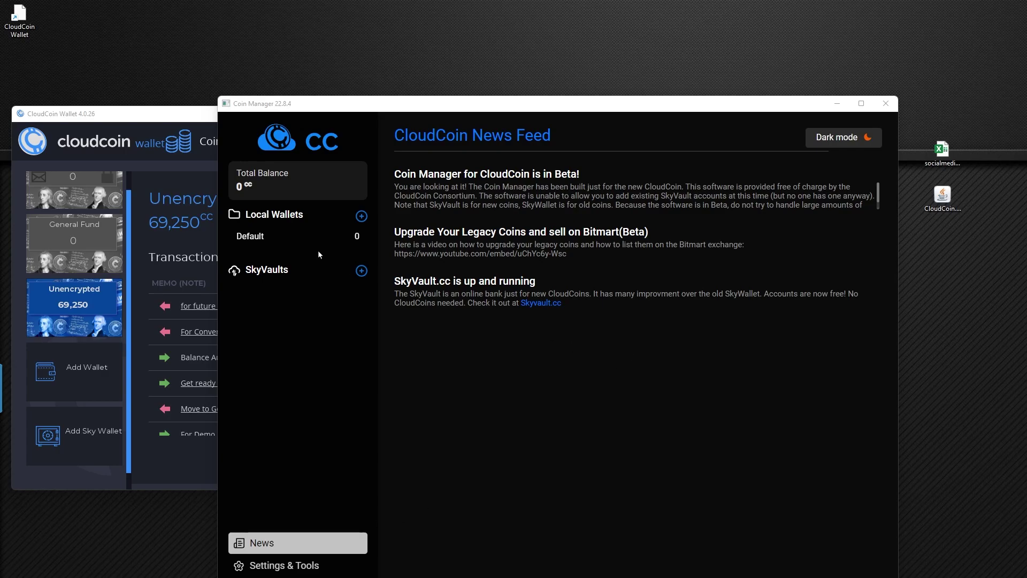
# Step: Rename the Default wallet to the owner's personal wallet name
pyautogui.click(264, 240)
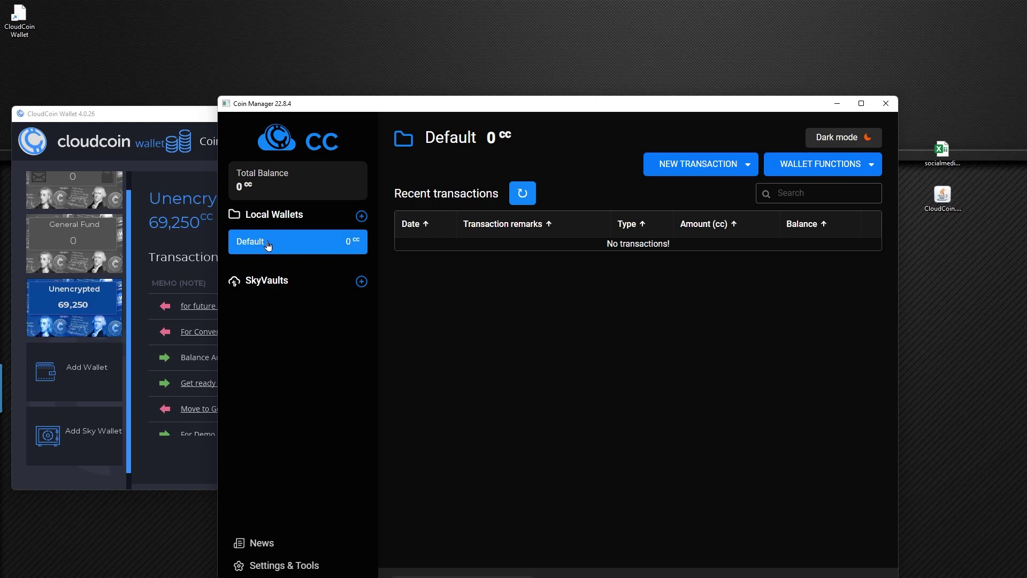
pyautogui.click(838, 176)
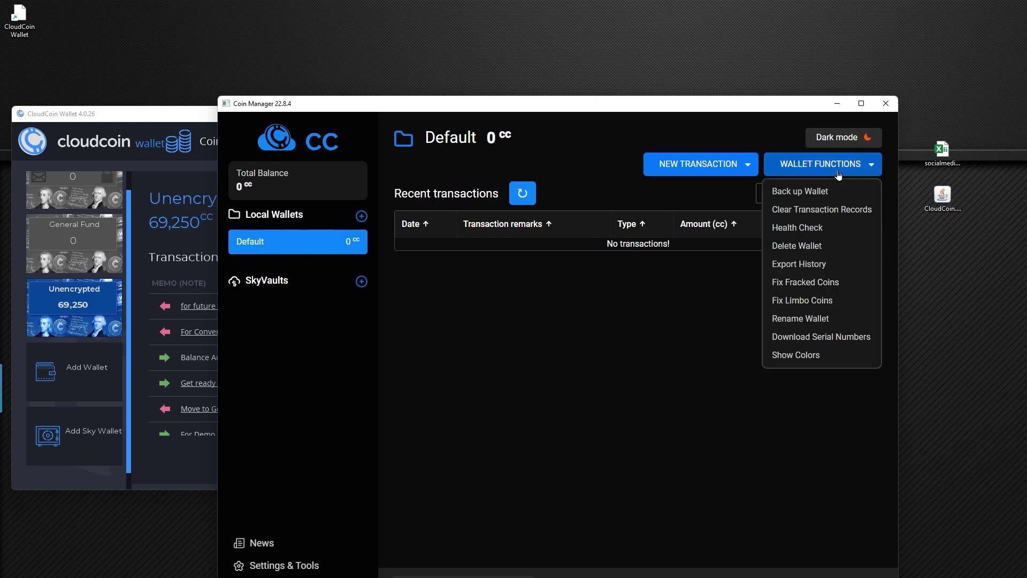
pyautogui.click(811, 321)
pyautogui.write('Sean')
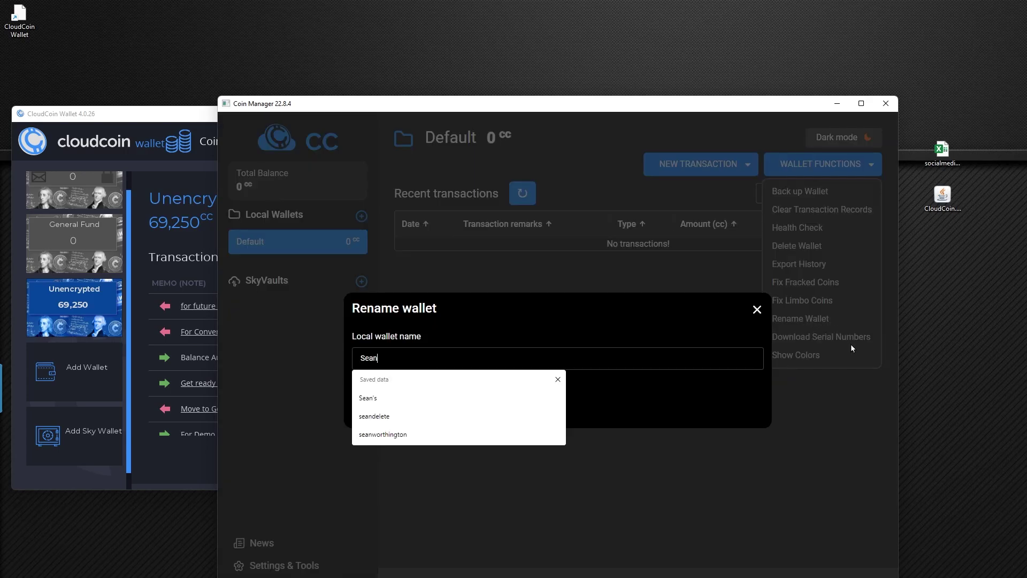
pyautogui.write("'s Wallet")
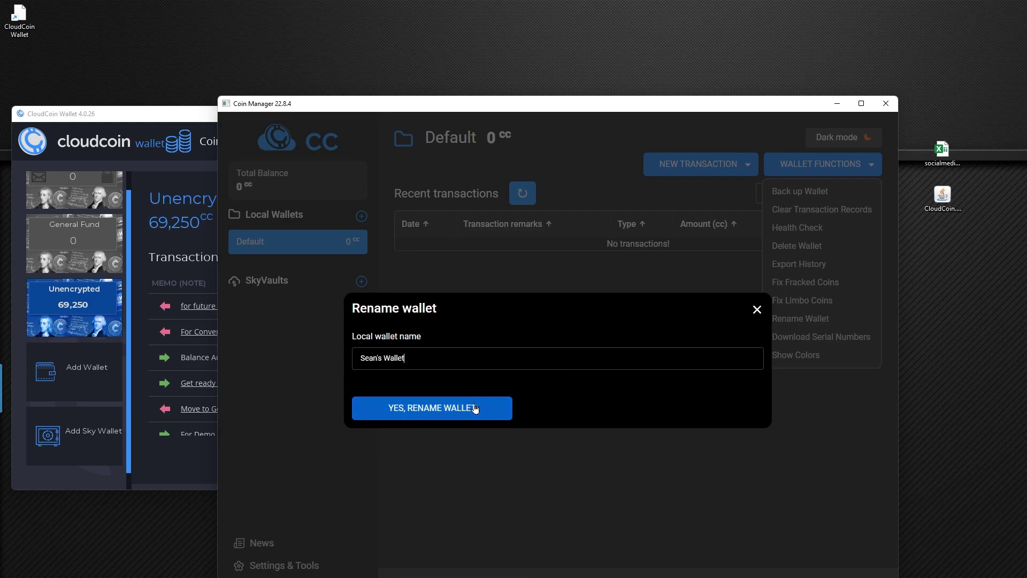
pyautogui.click(475, 408)
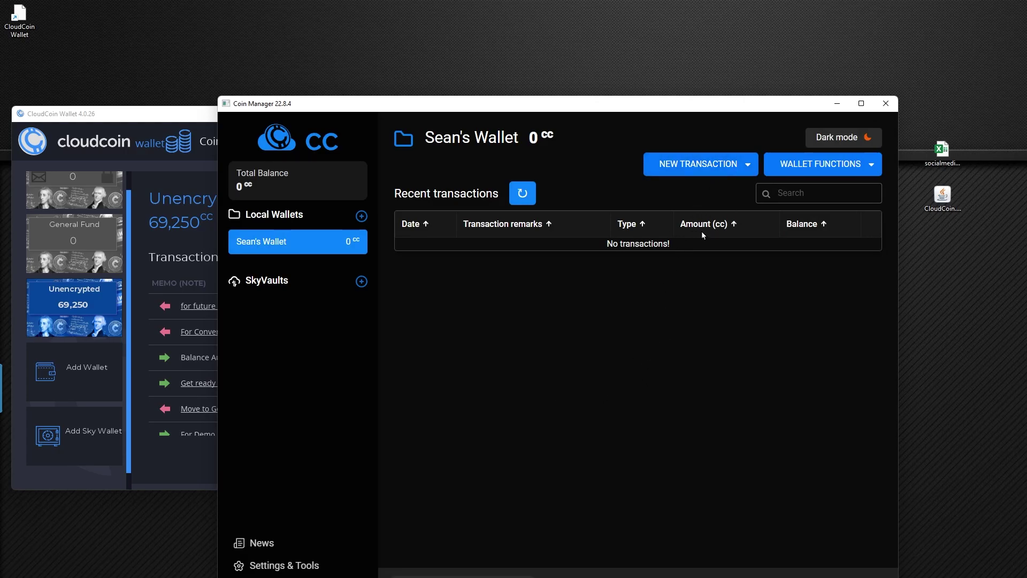
# Step: Import the '100000.CloudCoin.for future conversion.stack' file from Downloads into the wallet
pyautogui.click(725, 171)
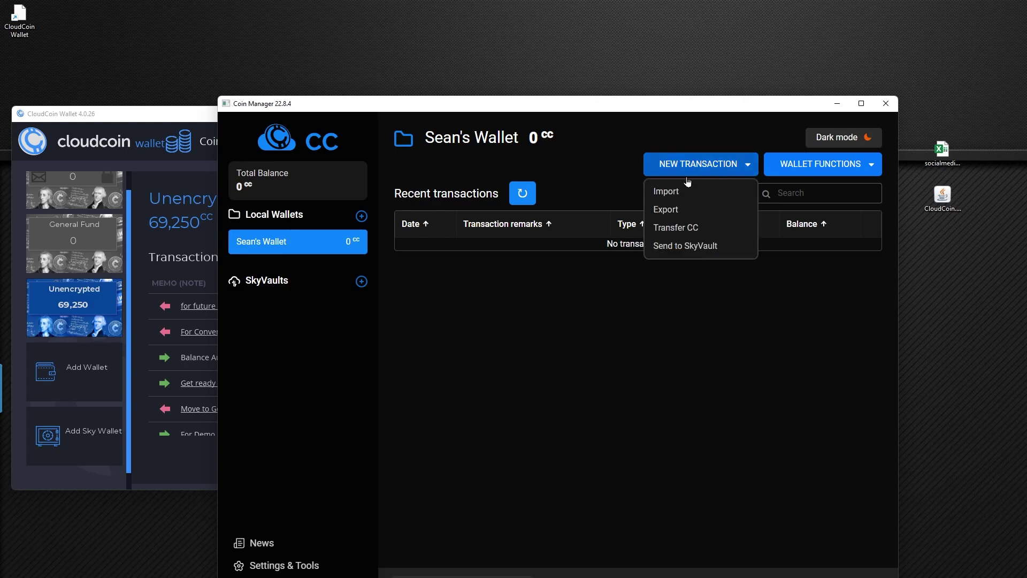
pyautogui.click(667, 191)
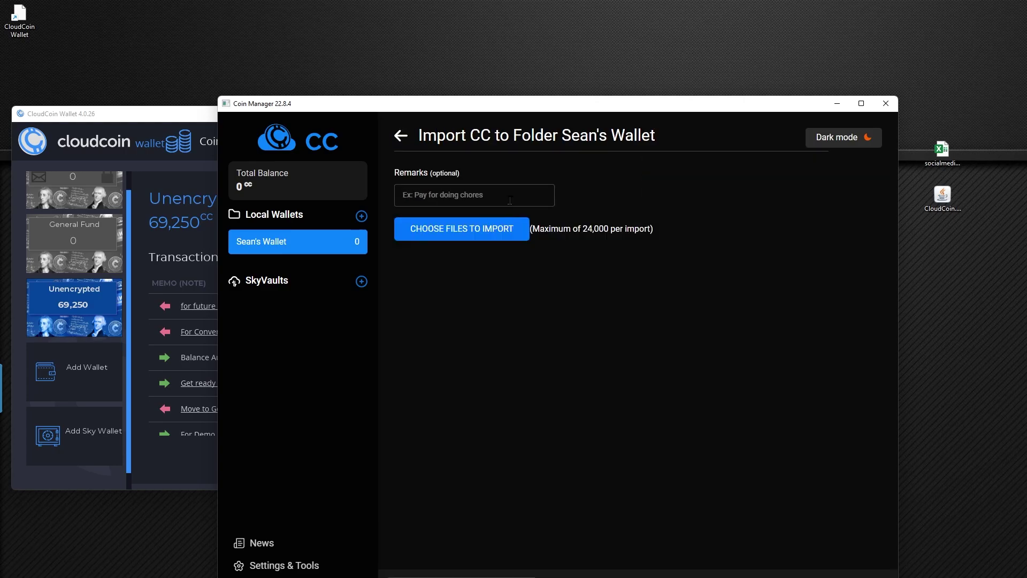
pyautogui.click(493, 229)
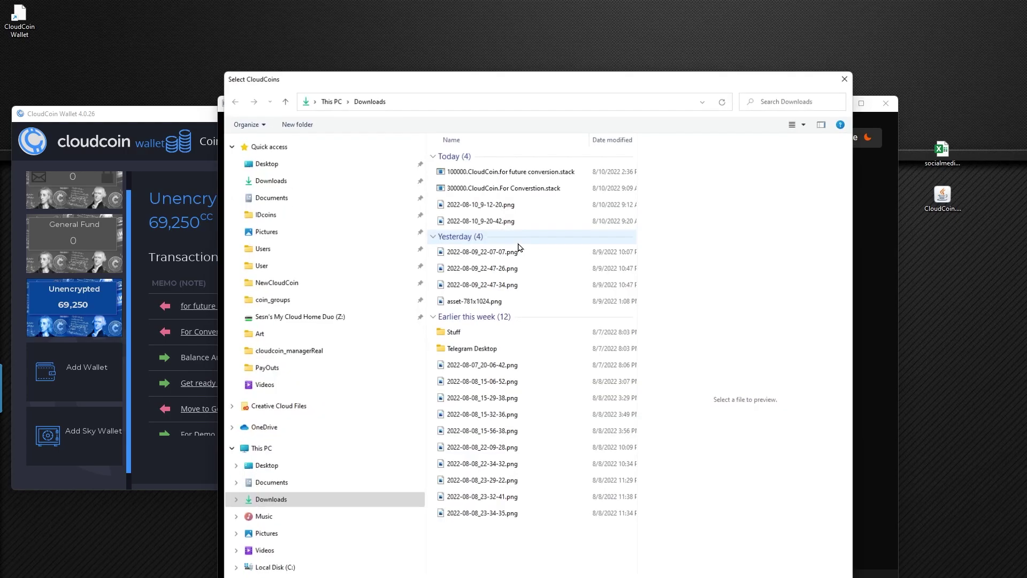
pyautogui.click(471, 171)
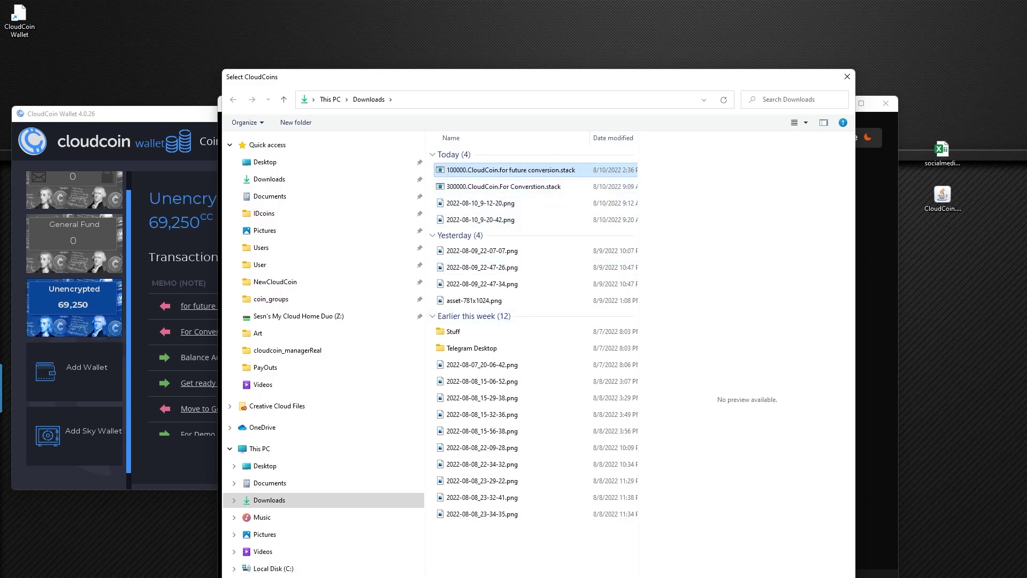
pyautogui.press('Return')
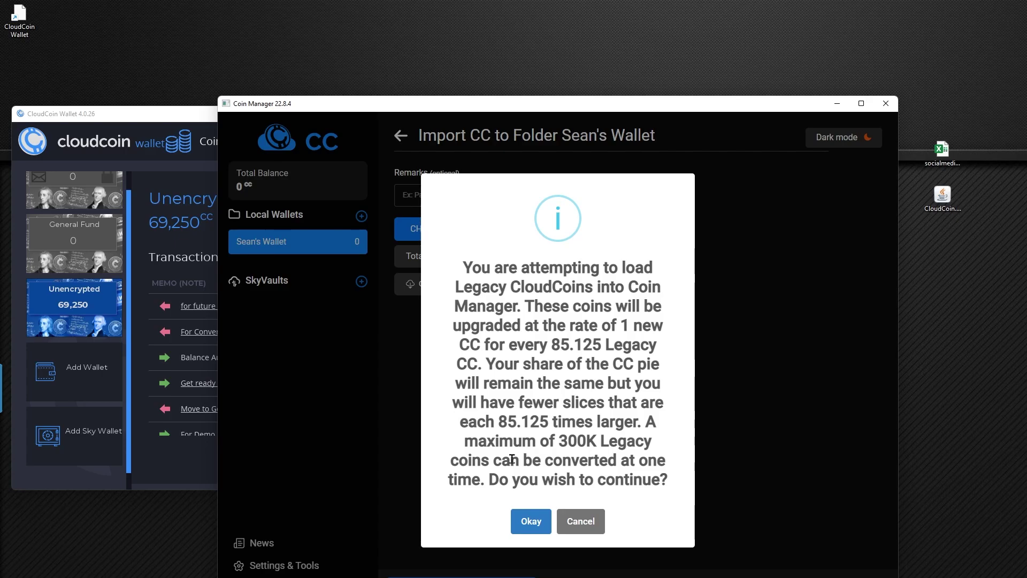
# Step: Accept the legacy upgrade terms, set the saved recovery e-mail, and convert into 1174 CC
pyautogui.click(527, 516)
pyautogui.click(511, 374)
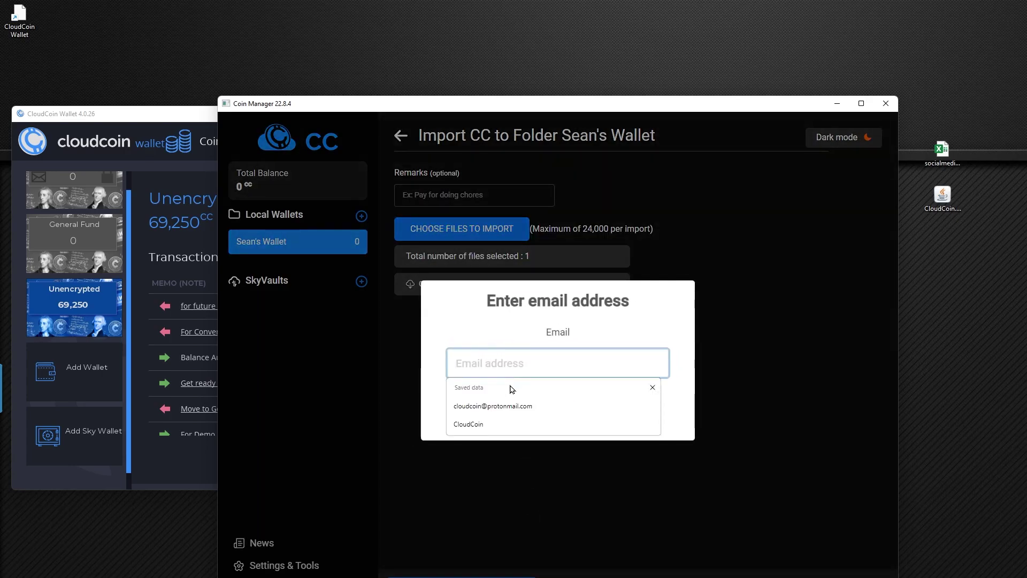
pyautogui.click(511, 406)
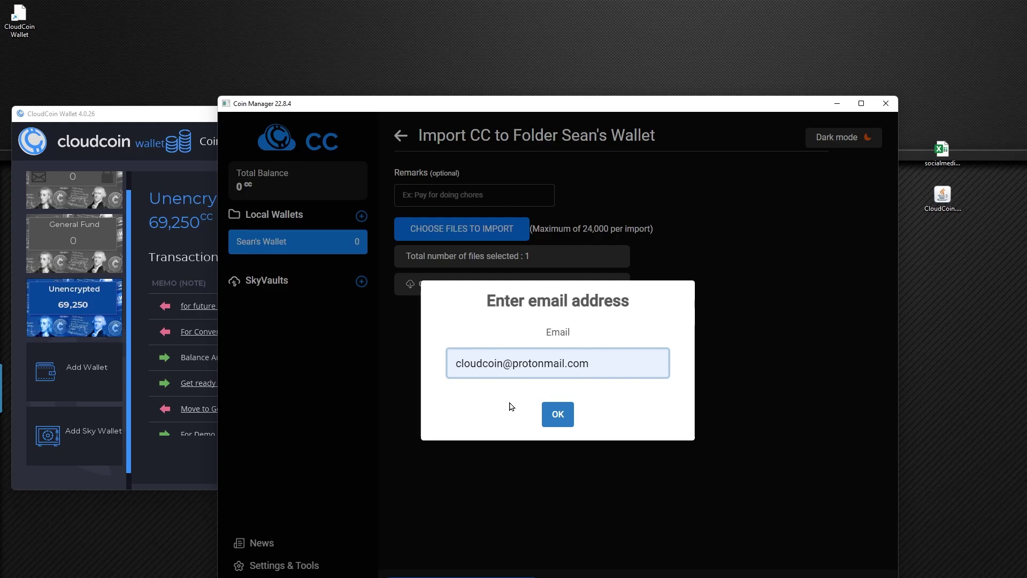
pyautogui.click(558, 415)
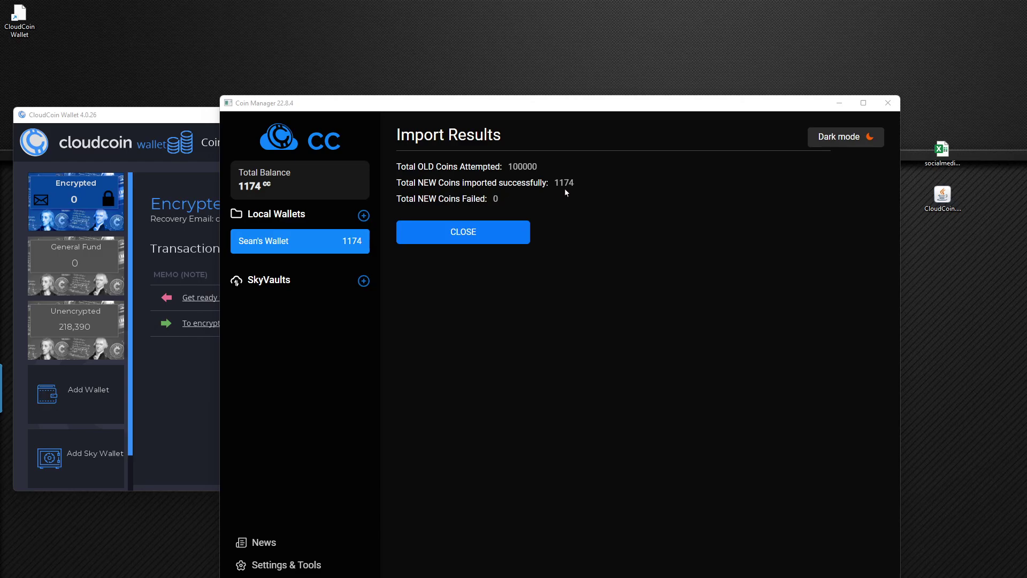
pyautogui.click(470, 236)
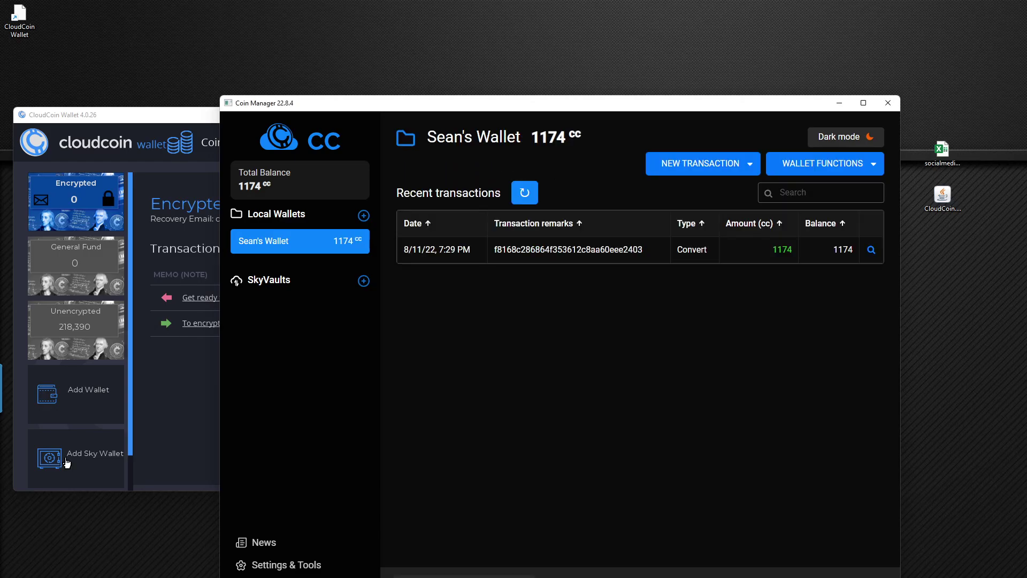